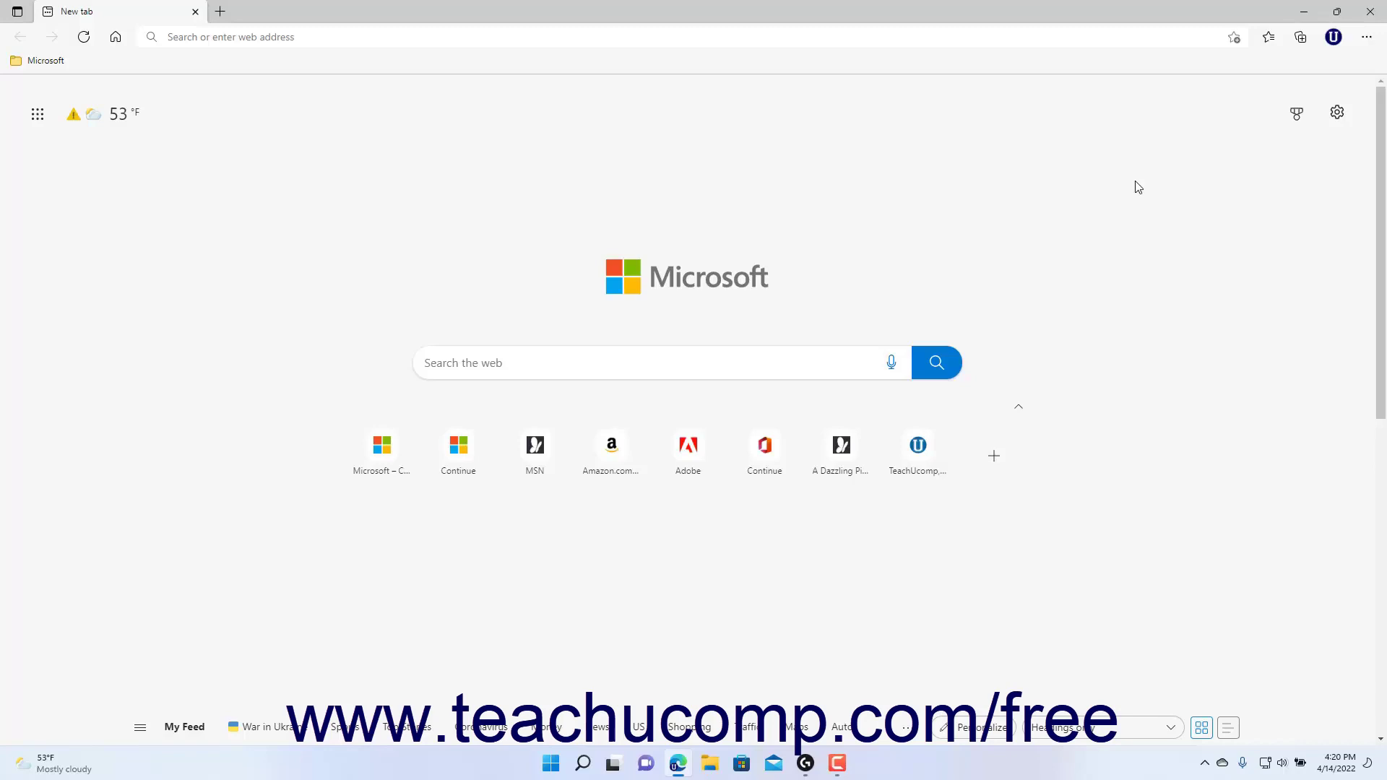
Step: Open the Explore Windows 11 OS favorite from the Microsoft folder on the Favorites bar
{"action": "left_click", "coordinate": [1269, 38]}
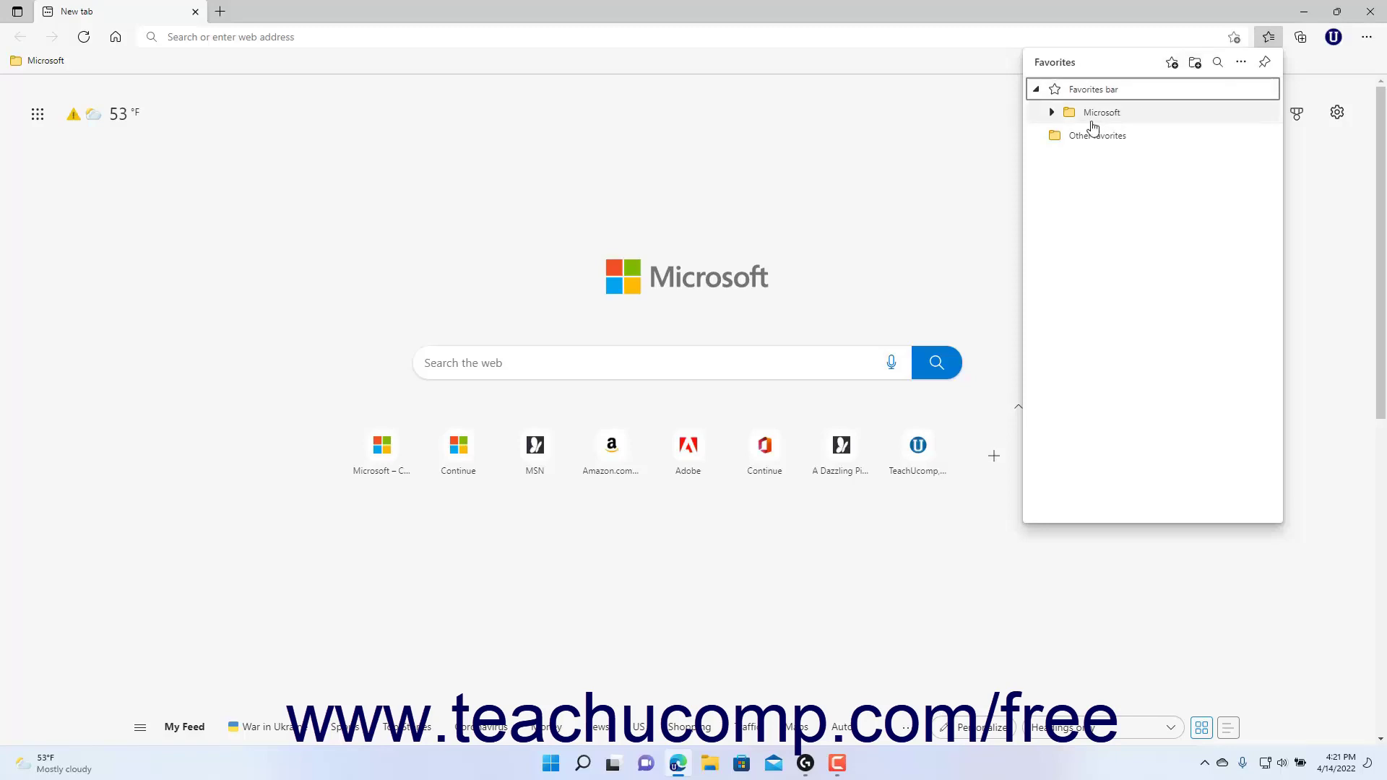
{"action": "left_click", "coordinate": [1052, 113]}
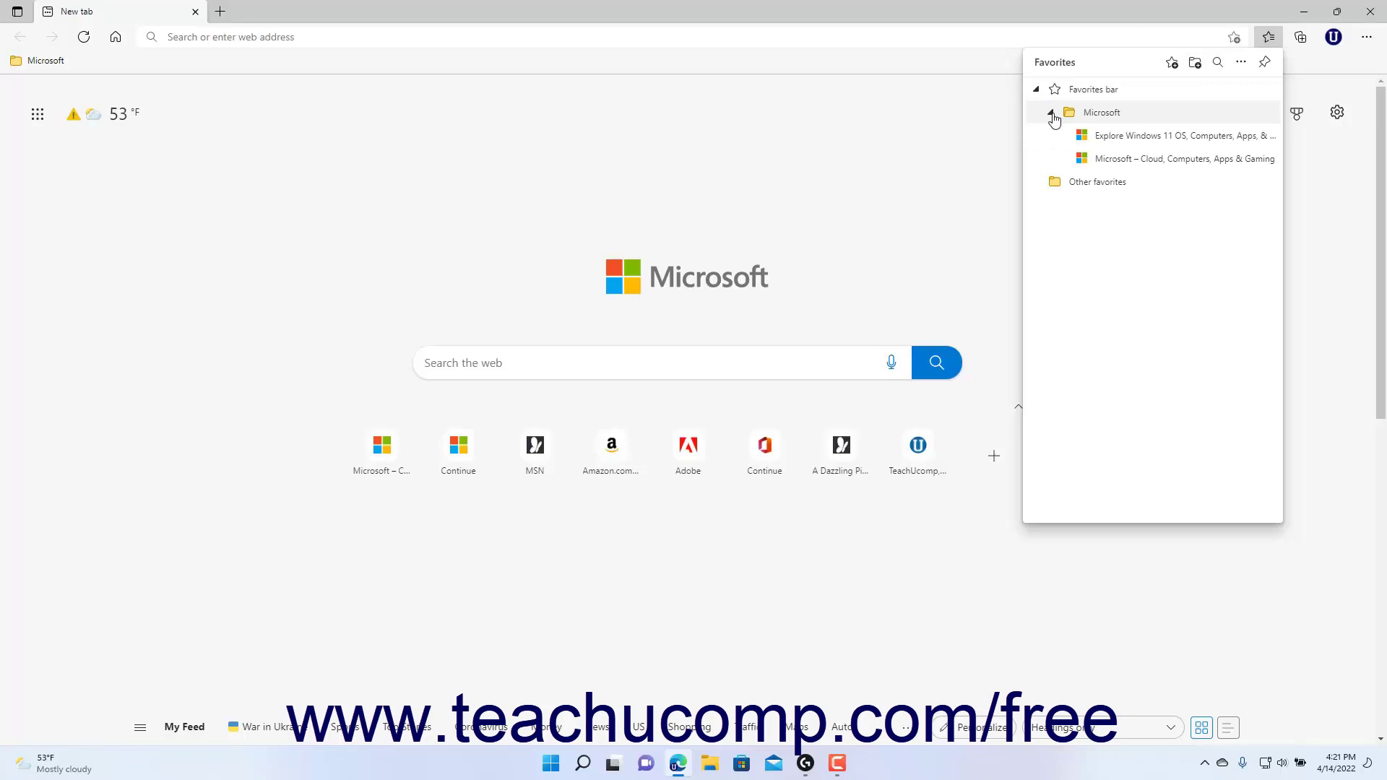
{"action": "left_click", "coordinate": [1107, 138]}
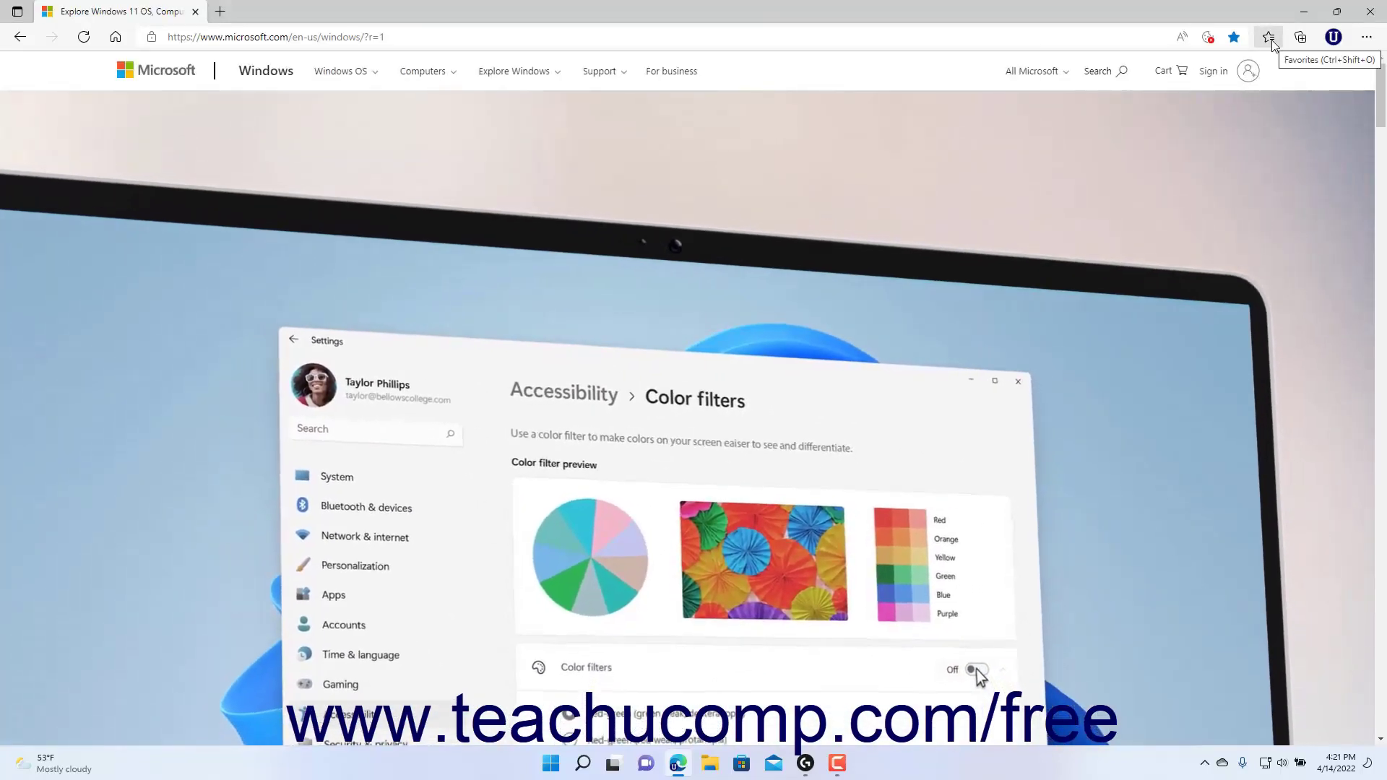
Step: Pin the Favorites pane open and add a folder named My Favorites to the Favorites bar
{"action": "left_click", "coordinate": [1272, 42]}
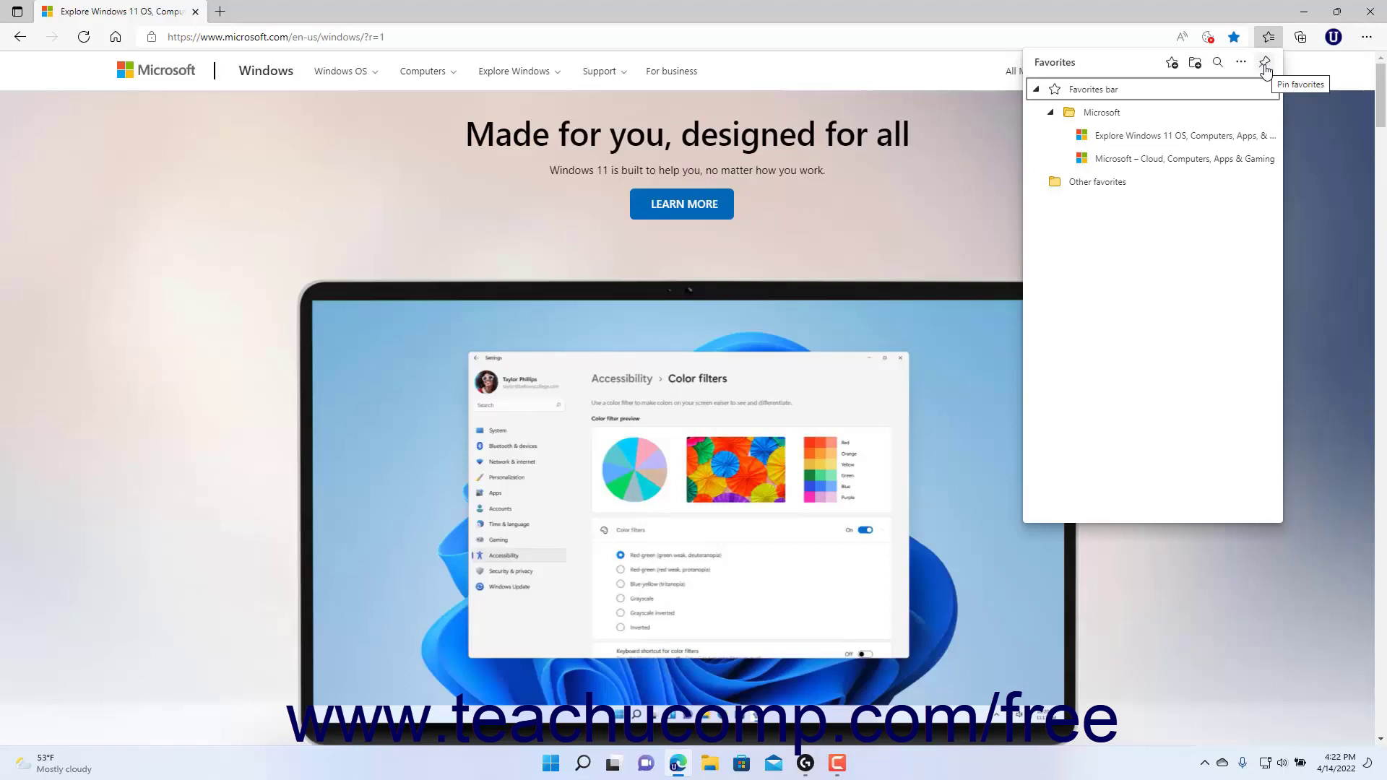
{"action": "left_click", "coordinate": [1265, 64]}
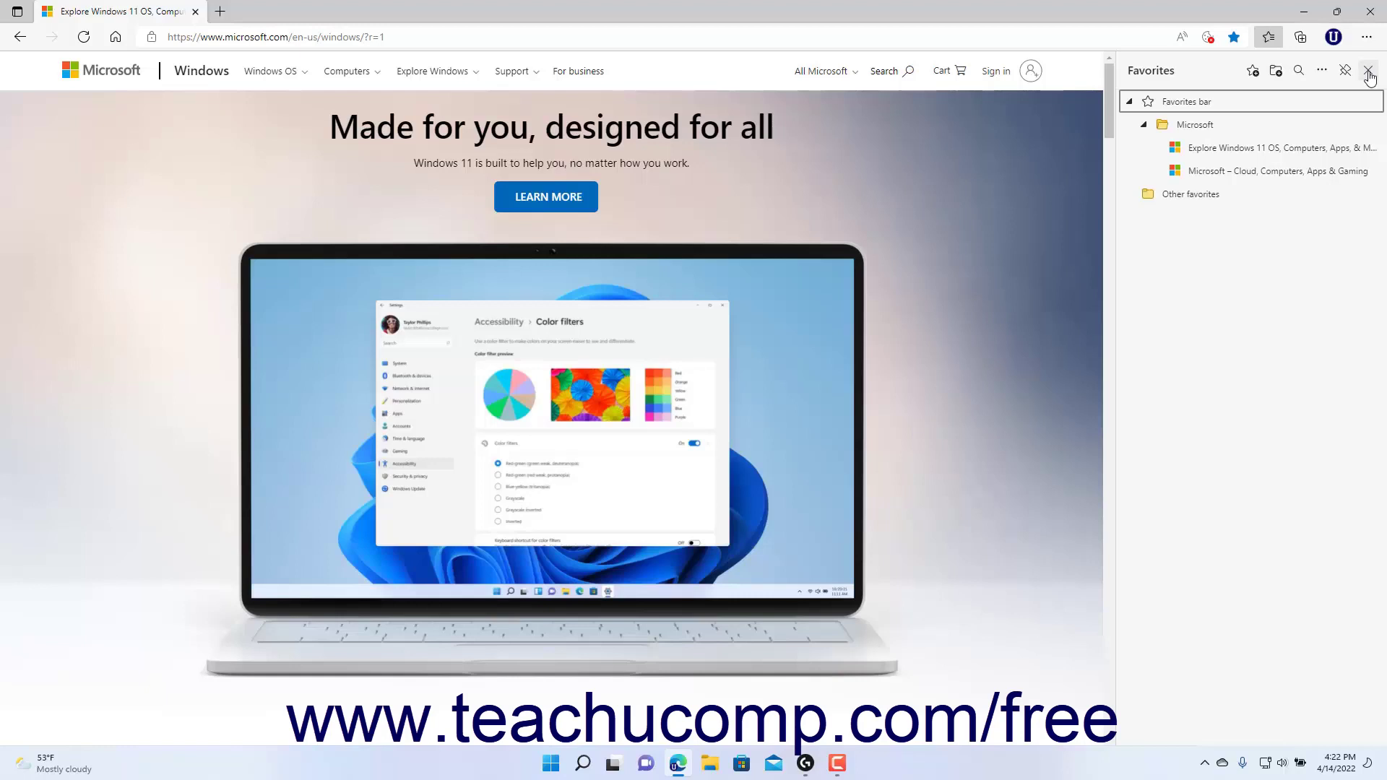
{"action": "left_click", "coordinate": [1277, 72]}
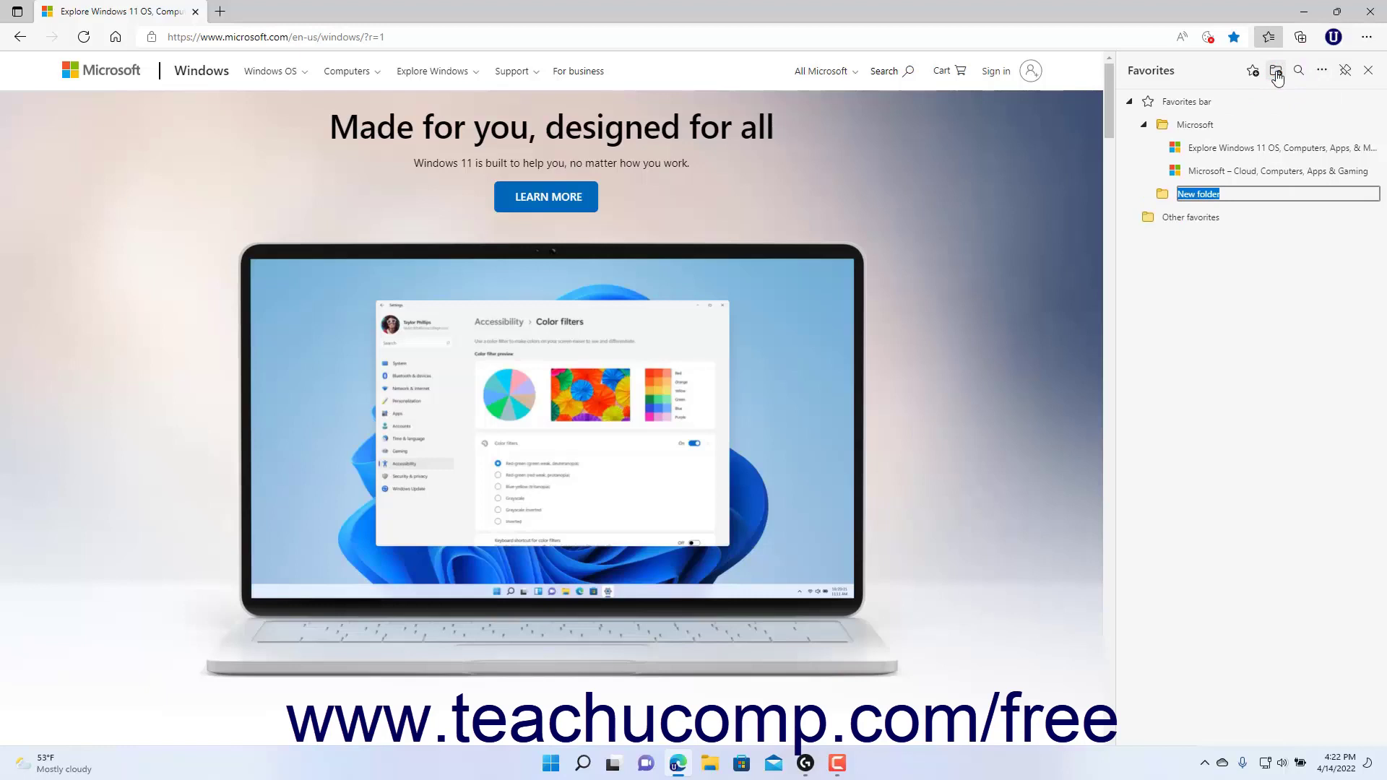
{"action": "type", "text": "My Favorites"}
{"action": "key", "text": "Return"}
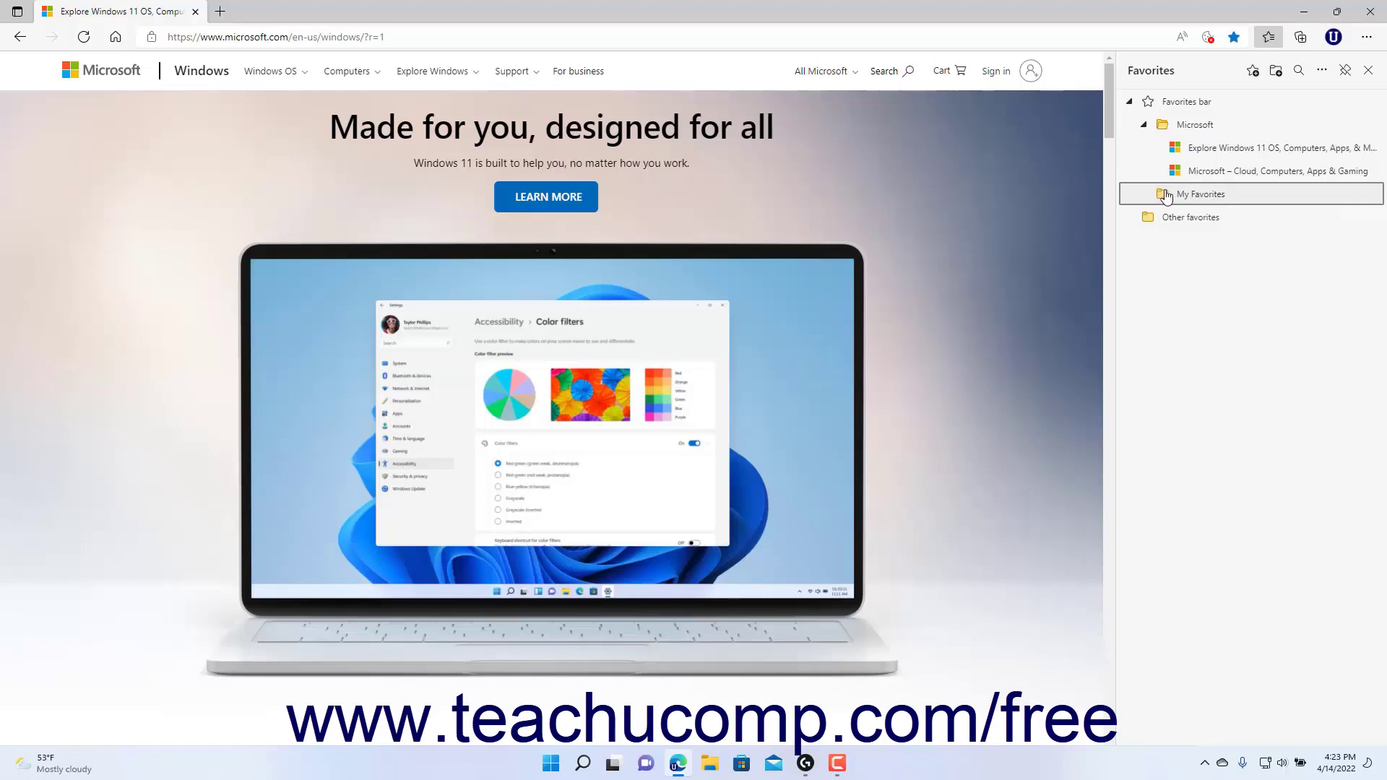
Step: Move the My Favorites folder above the Microsoft folder and from there into Other favorites, expanding Other favorites to show it
{"action": "left_click_drag", "start_coordinate": [1167, 197], "coordinate": [1163, 121]}
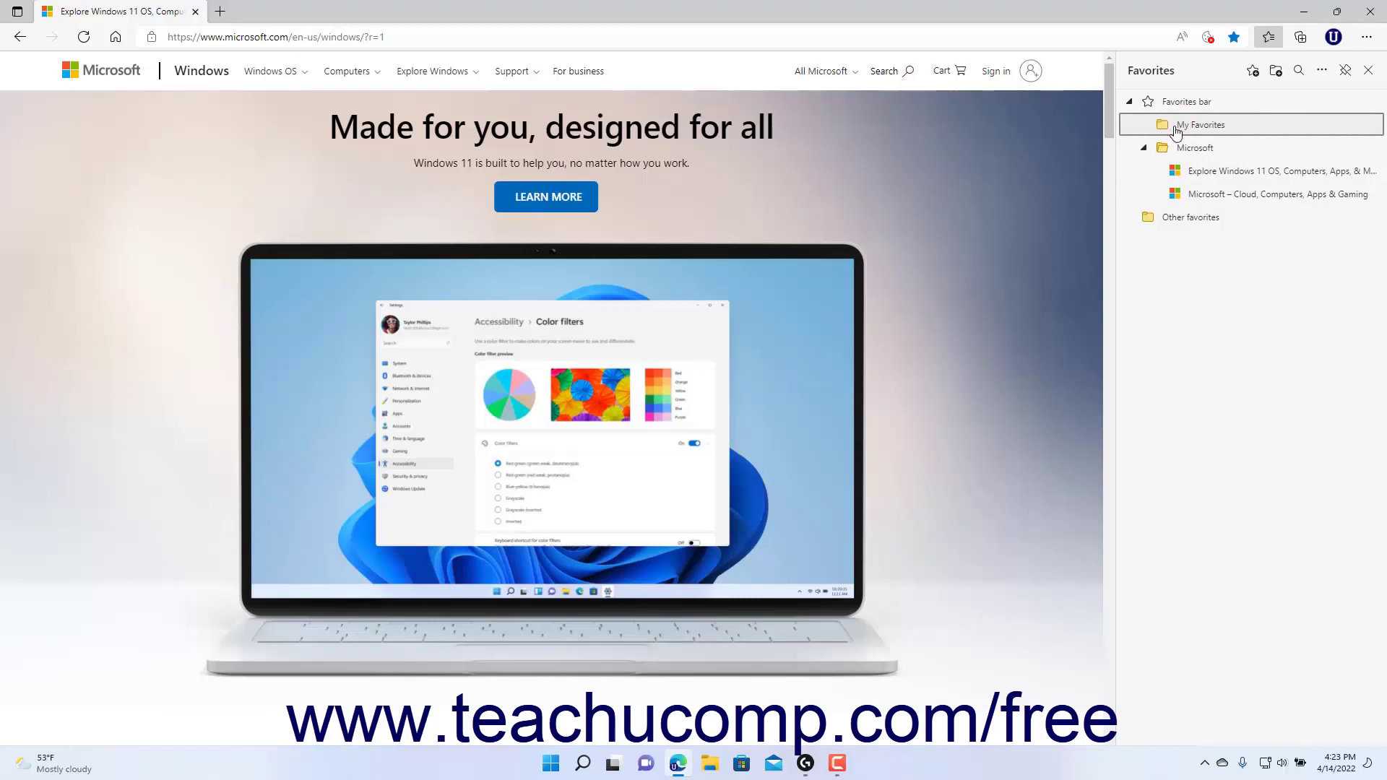
{"action": "left_click_drag", "start_coordinate": [1177, 130], "coordinate": [1173, 218]}
{"action": "left_click", "coordinate": [1128, 193]}
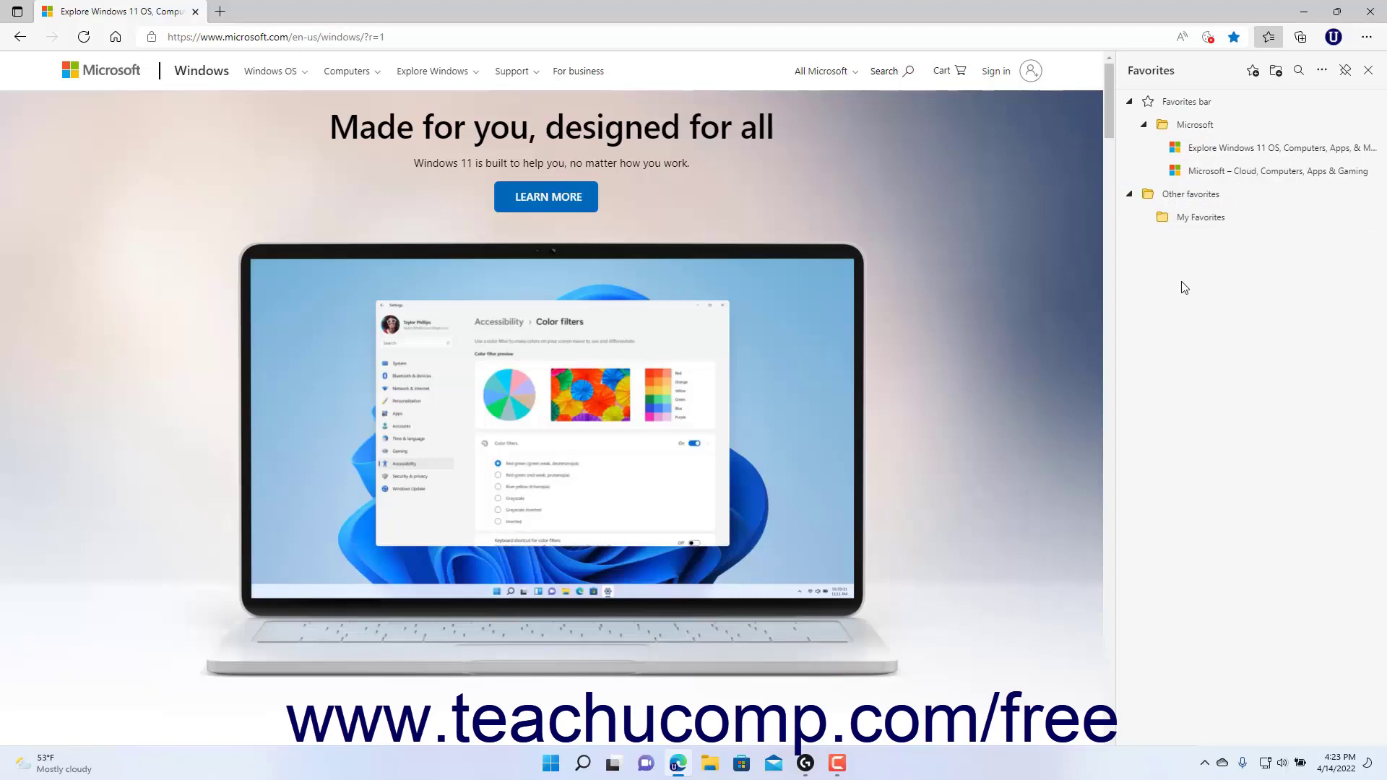
Step: Rename the My Favorites folder inside Other favorites as New folder
{"action": "right_click", "coordinate": [1174, 225]}
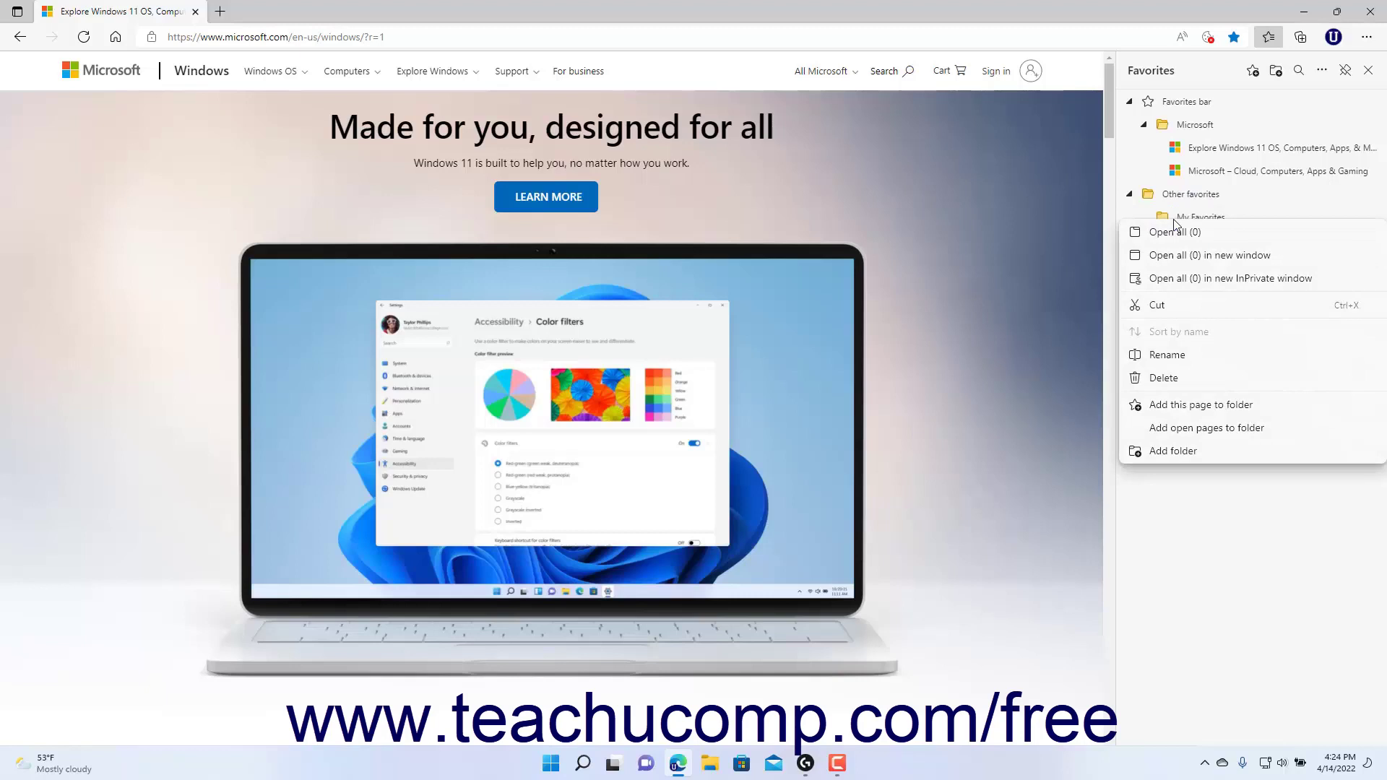
{"action": "left_click", "coordinate": [1172, 361]}
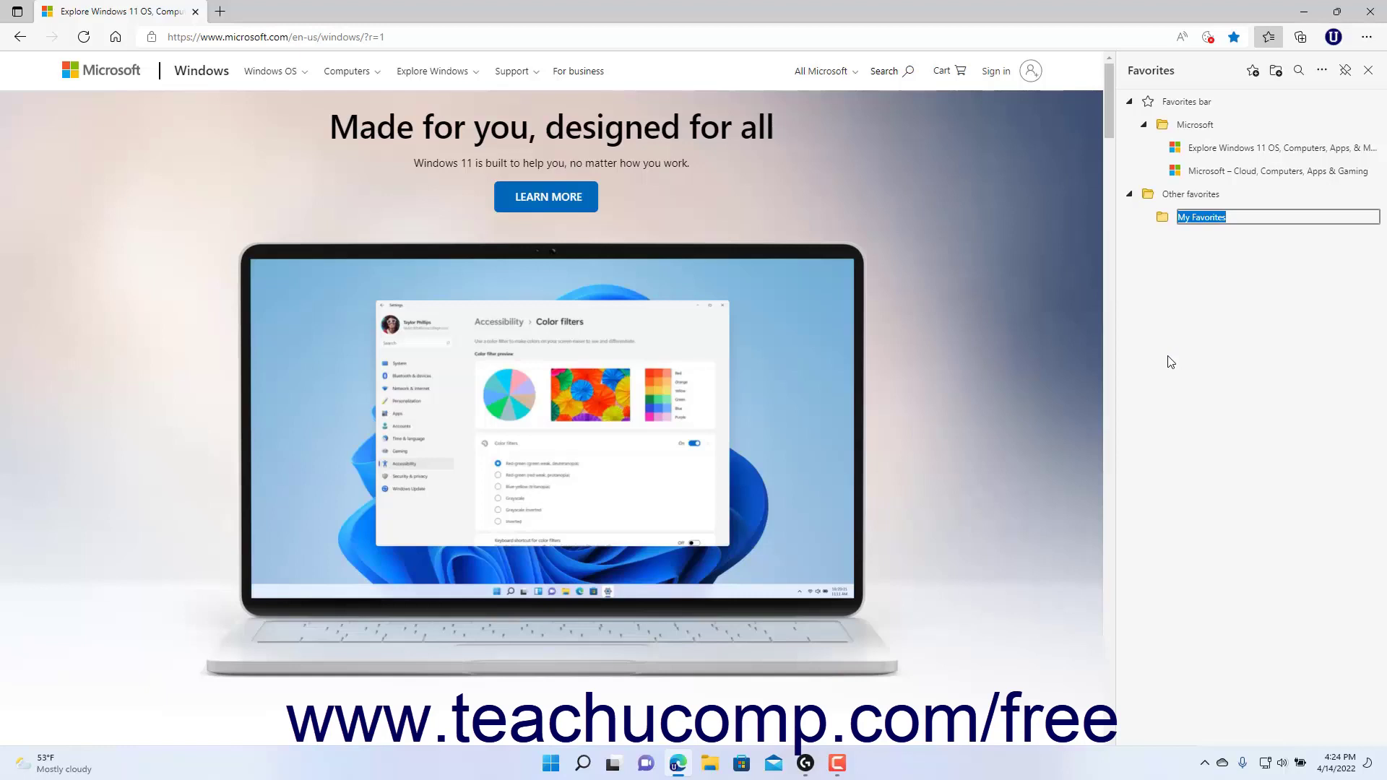
{"action": "type", "text": "New folder"}
{"action": "key", "text": "Return"}
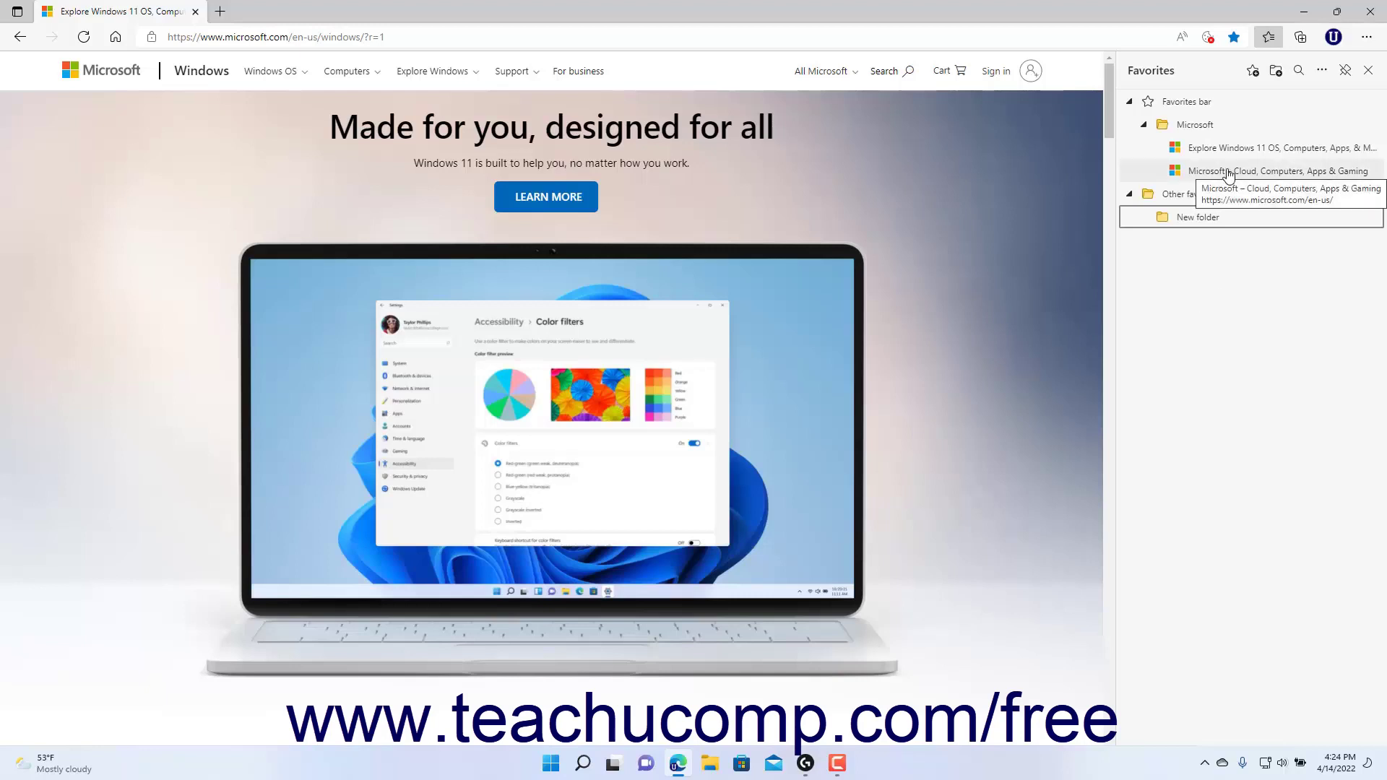
Step: Move the "Microsoft – Cloud, Computers, Apps & Gaming" favorite into New folder and back into the Microsoft folder as its first item
{"action": "left_click_drag", "start_coordinate": [1228, 174], "coordinate": [1203, 217]}
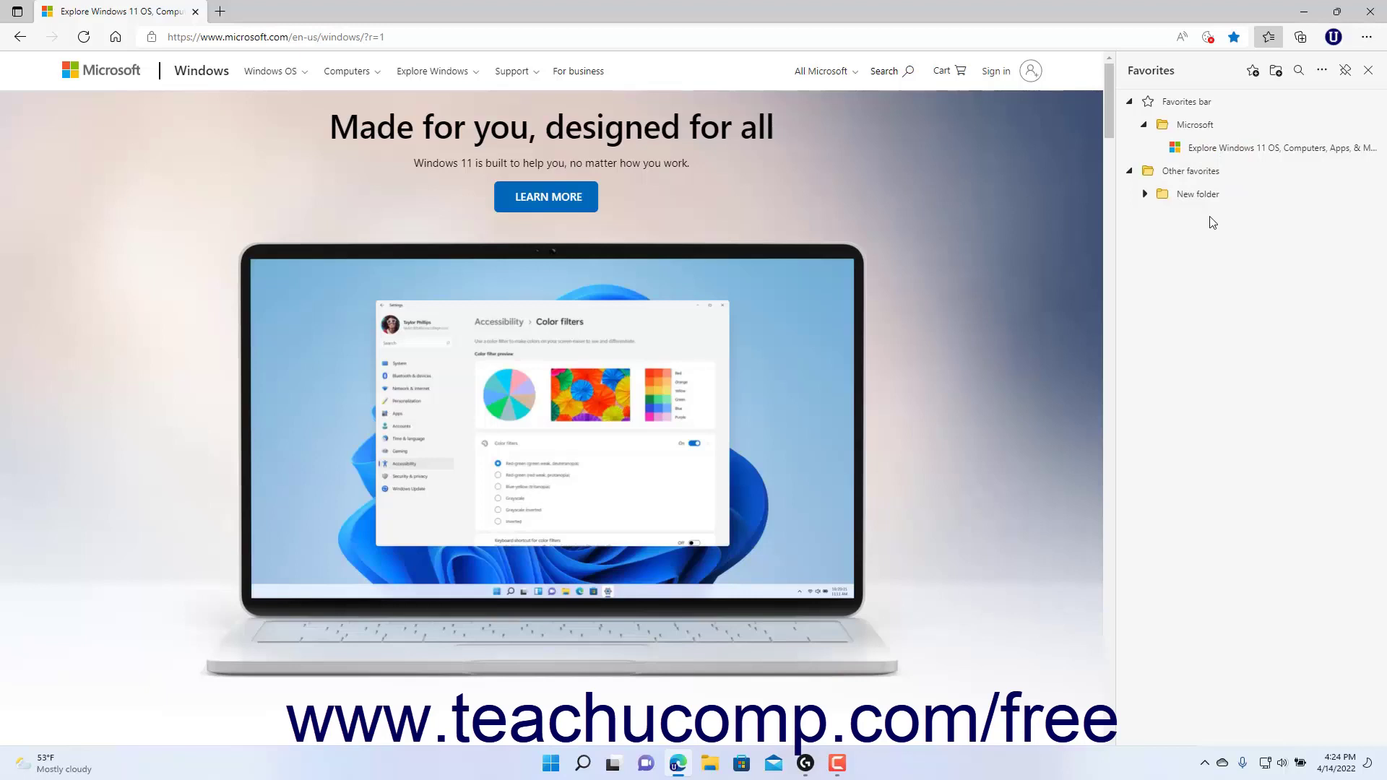
{"action": "left_click", "coordinate": [1145, 194]}
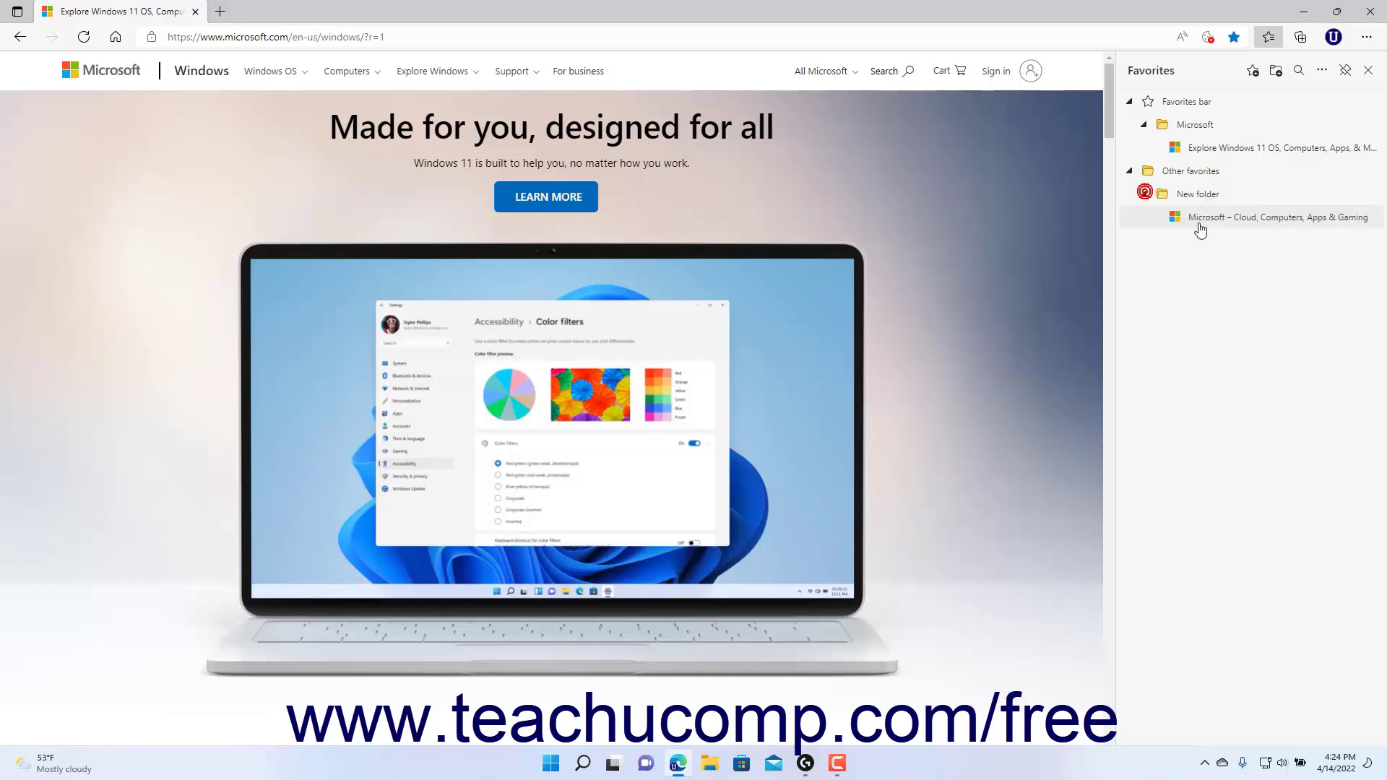
{"action": "left_click_drag", "start_coordinate": [1200, 229], "coordinate": [1215, 126]}
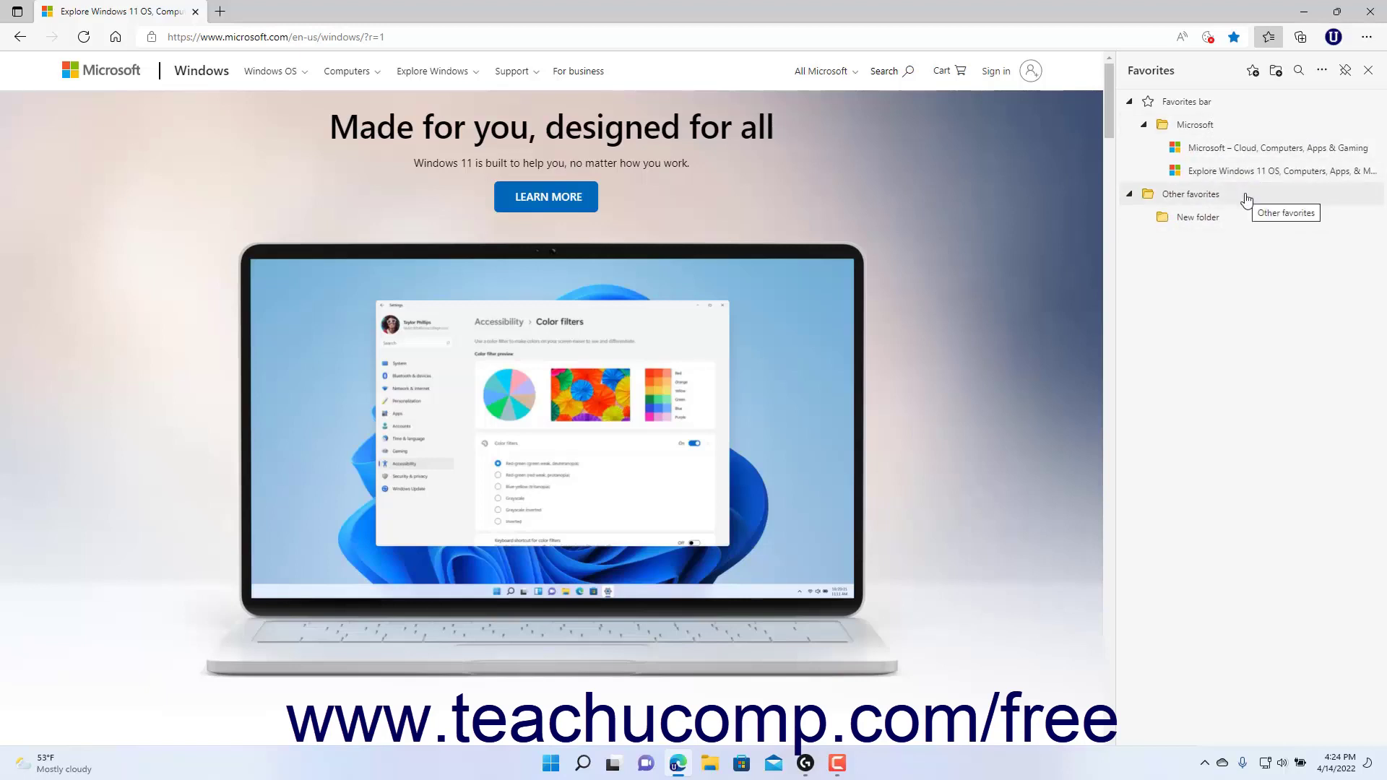
Step: Export the favorites to the Documents folder as favorites_4_14_22.html
{"action": "left_click", "coordinate": [1323, 75]}
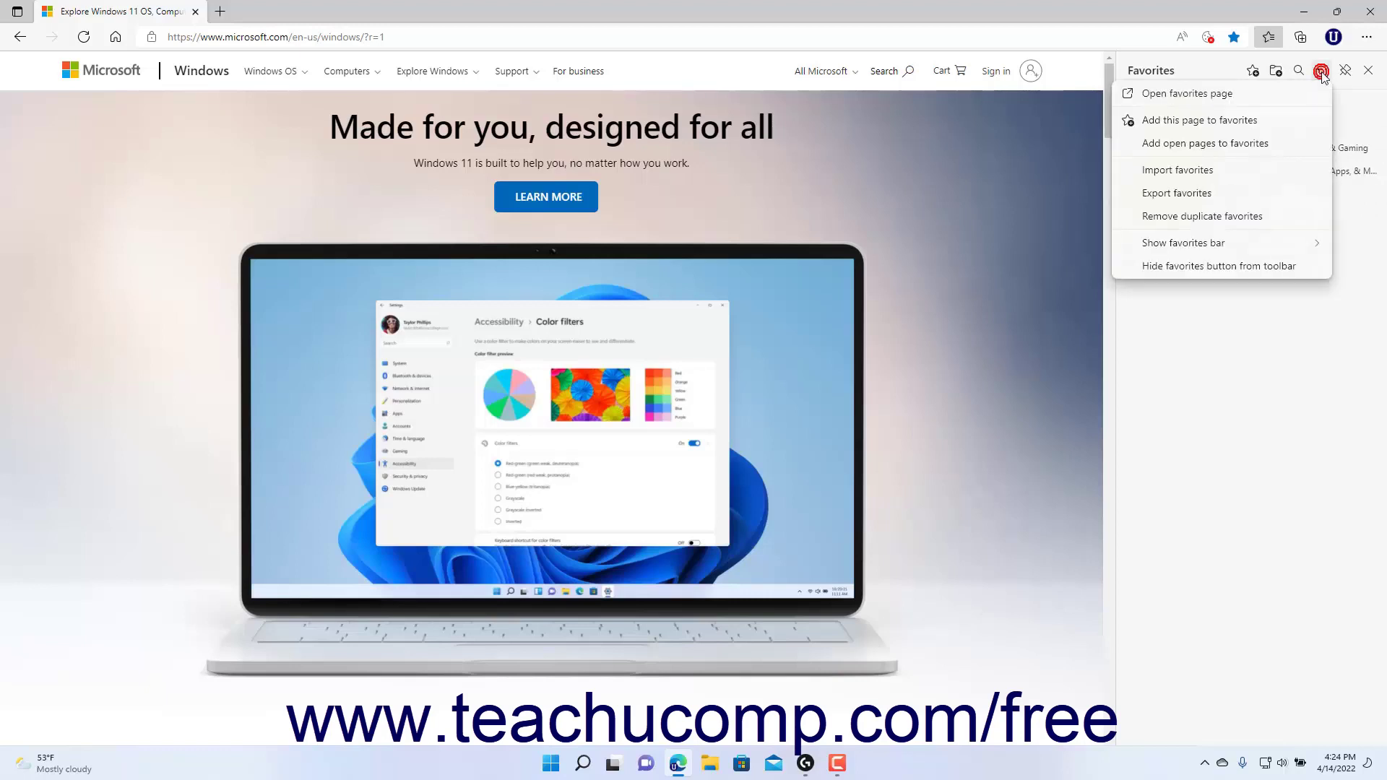
{"action": "left_click", "coordinate": [1257, 192]}
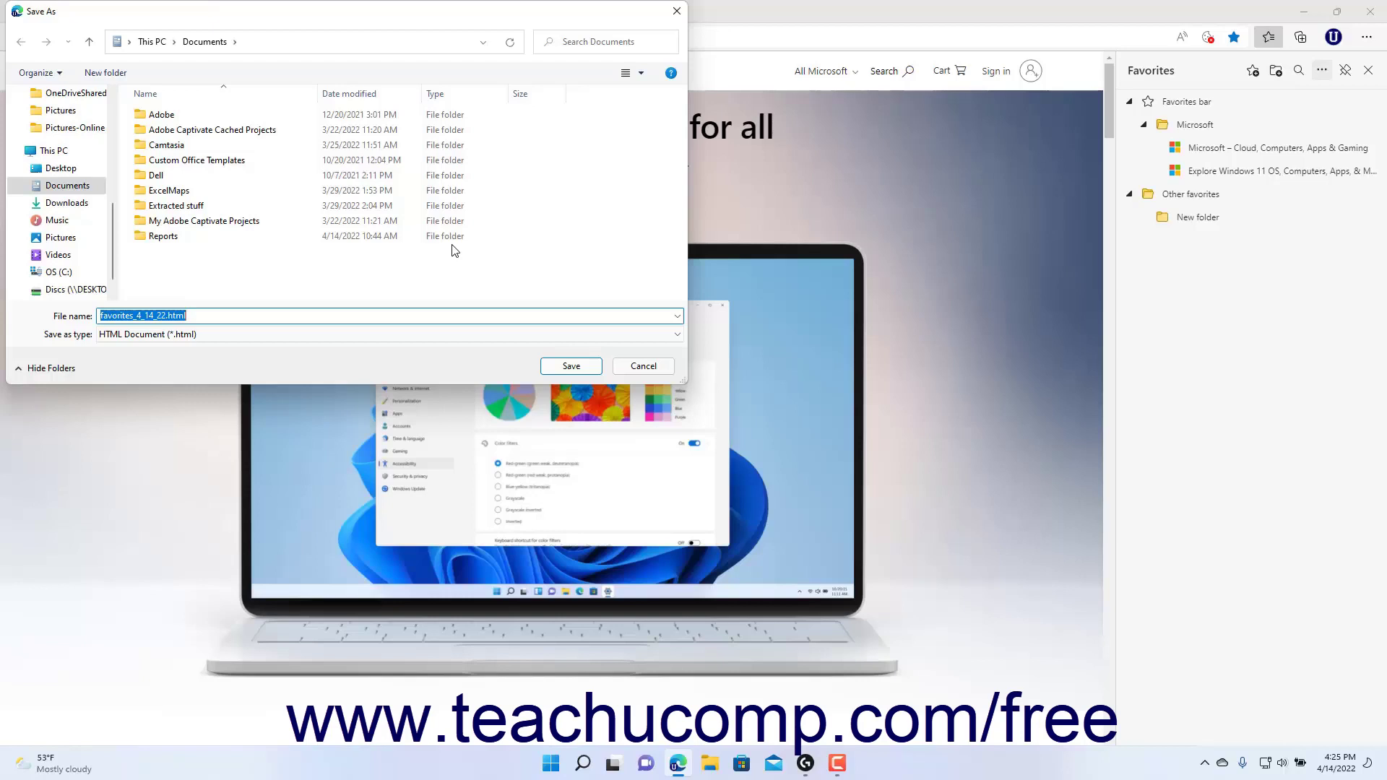
{"action": "left_click", "coordinate": [177, 314]}
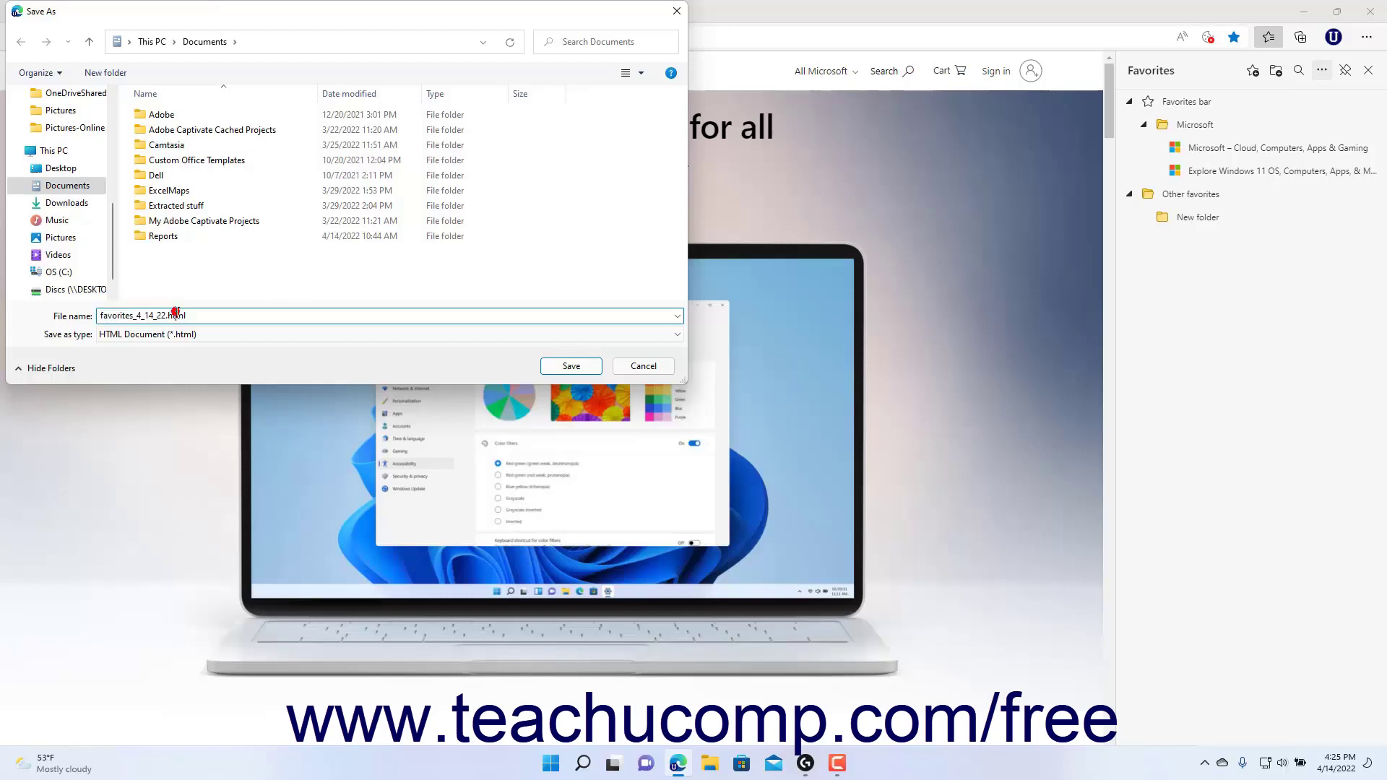
{"action": "left_click", "coordinate": [569, 367]}
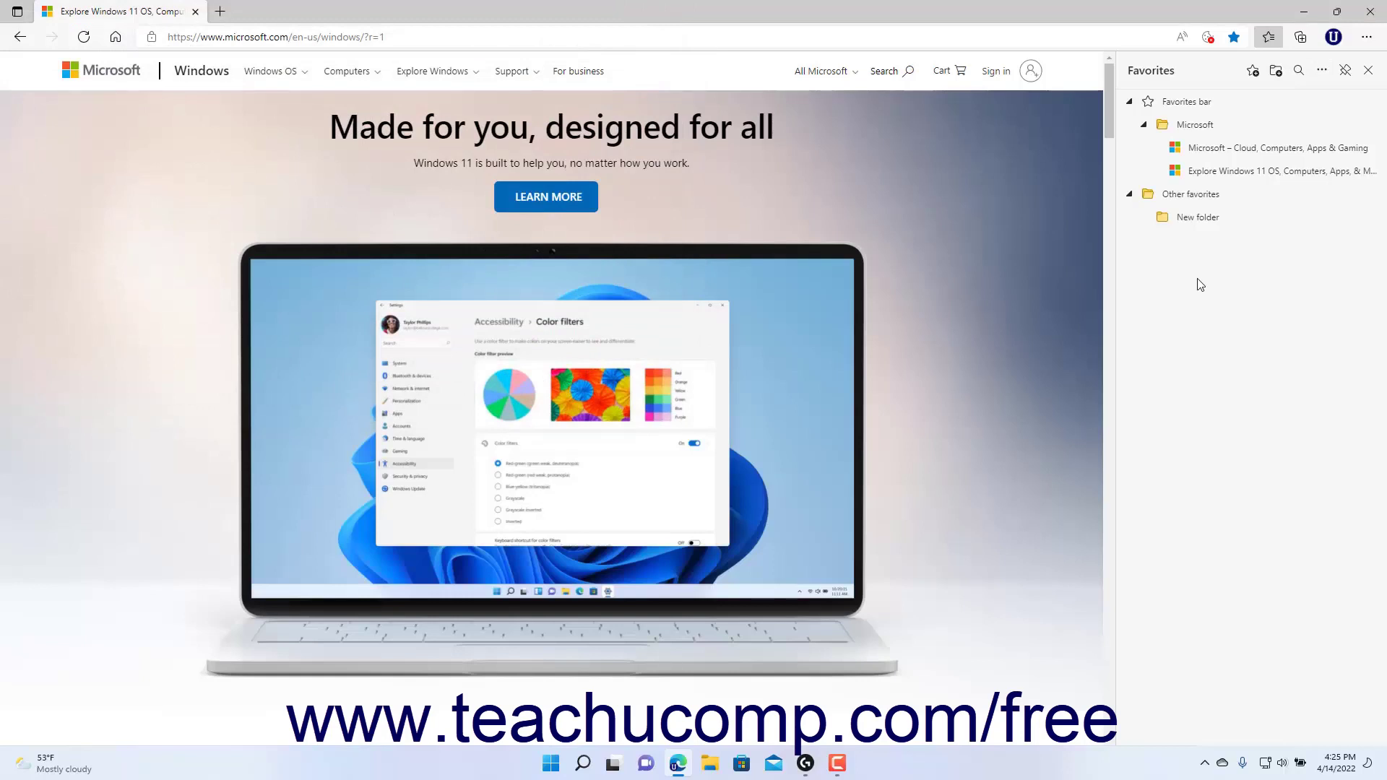
Step: Start a favorites import with "Favorites or bookmarks HTML file" as the source
{"action": "left_click", "coordinate": [1322, 72]}
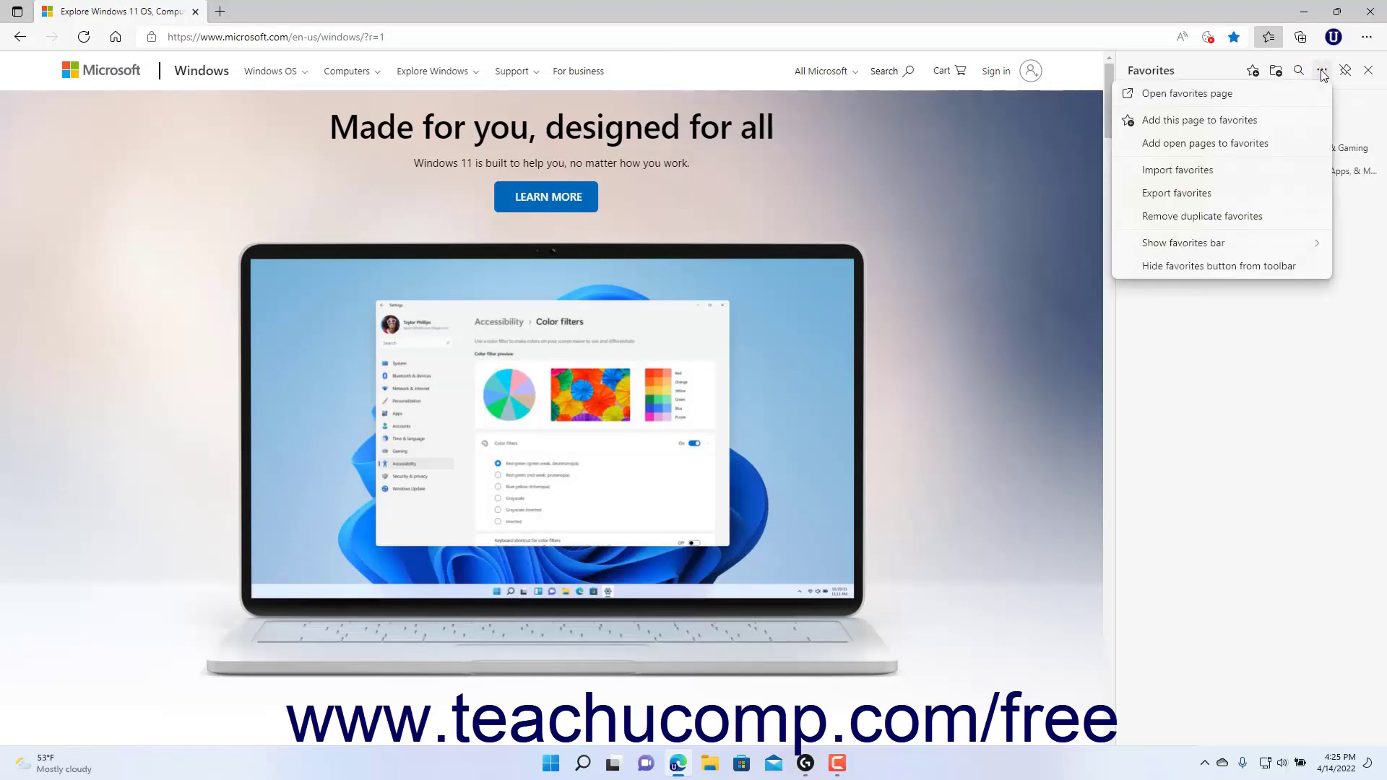
{"action": "left_click", "coordinate": [1202, 173]}
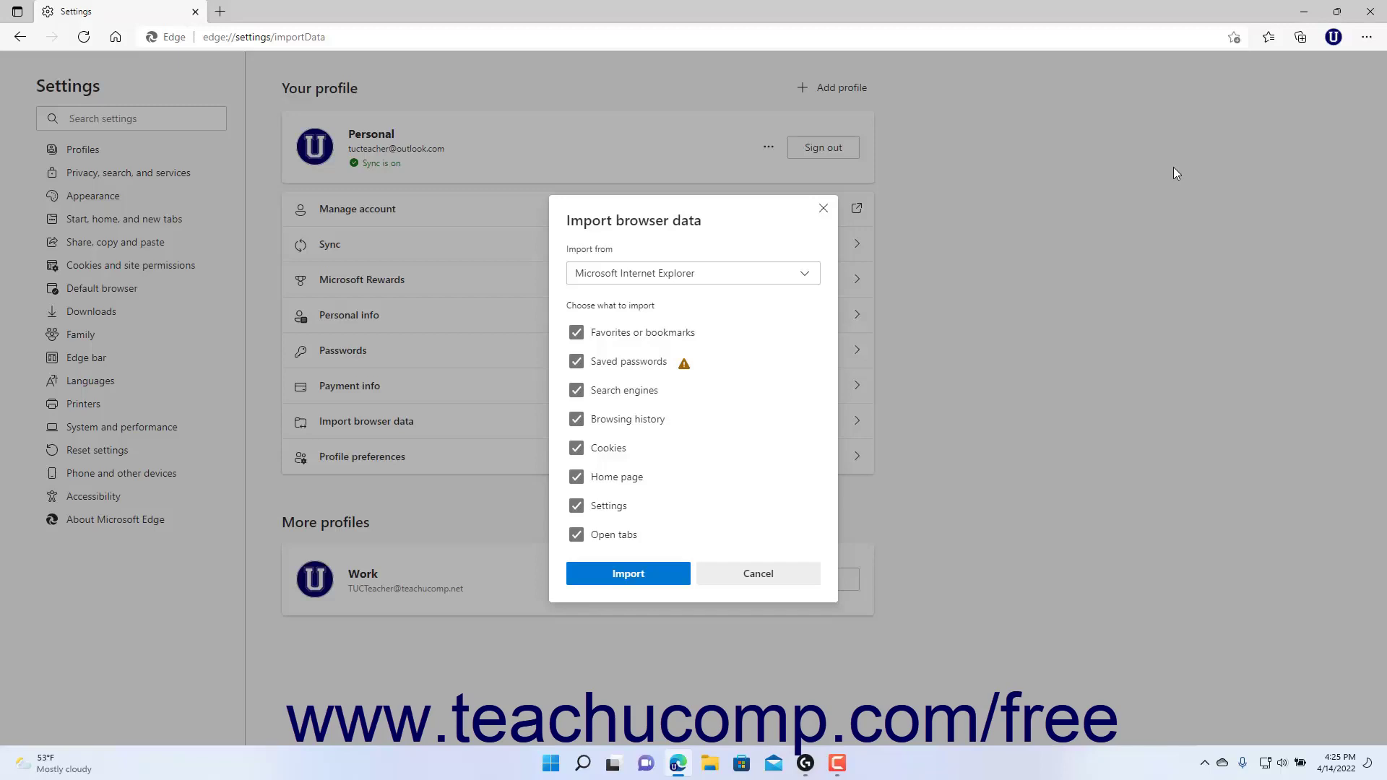
{"action": "left_click", "coordinate": [806, 279]}
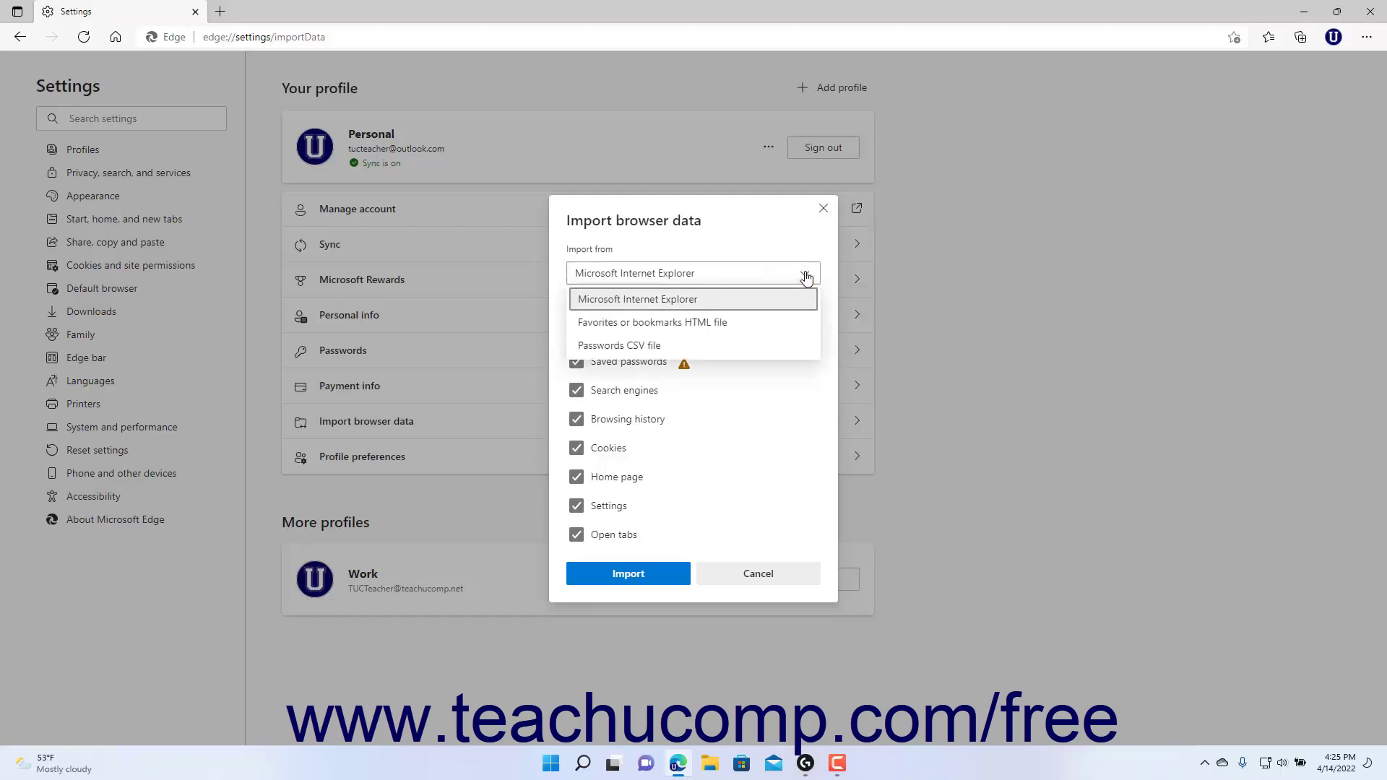
{"action": "left_click", "coordinate": [671, 323]}
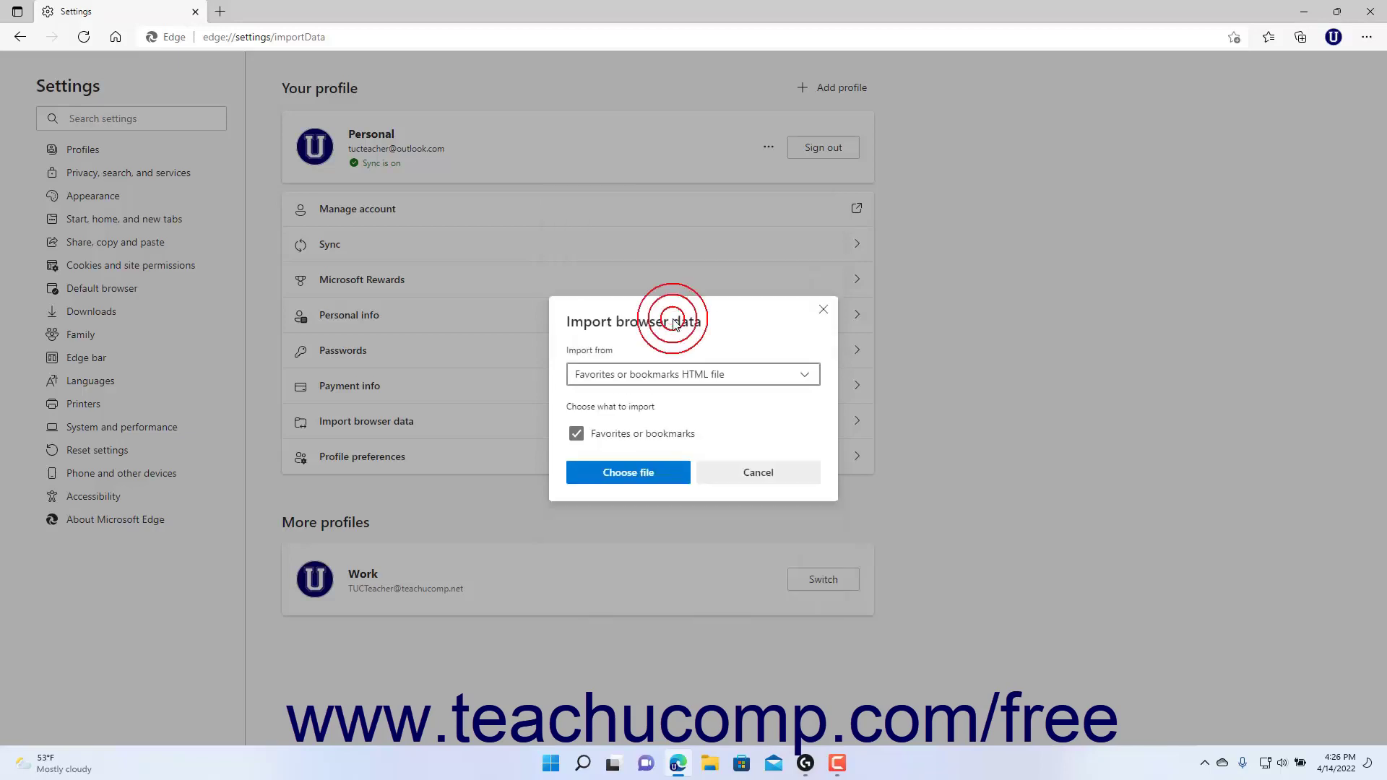
Step: Import the favorites from ChromeBookmarkExport.html in the OneDrive Documents folder and reopen the Favorites pane
{"action": "left_click", "coordinate": [628, 481]}
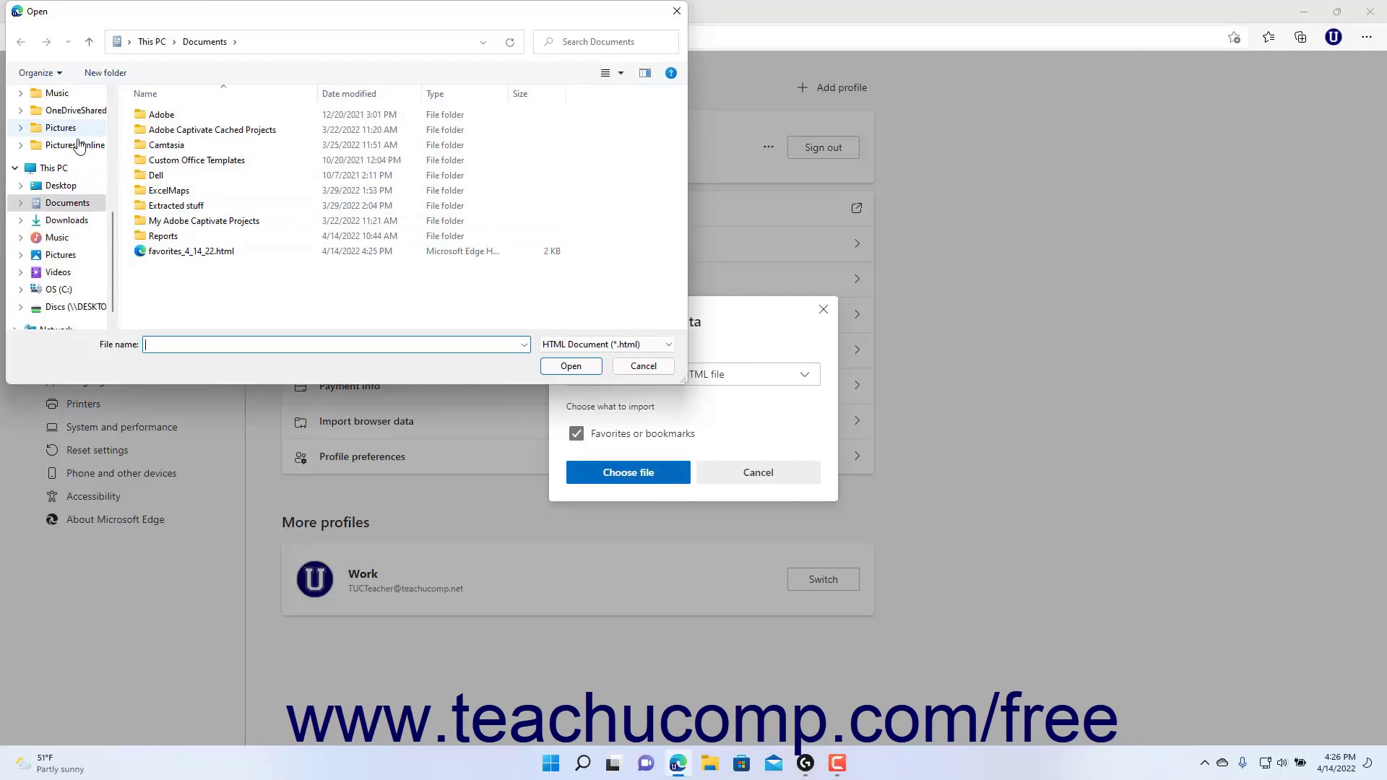
{"action": "scroll", "coordinate": [84, 187], "scroll_direction": "up", "scroll_amount": 1}
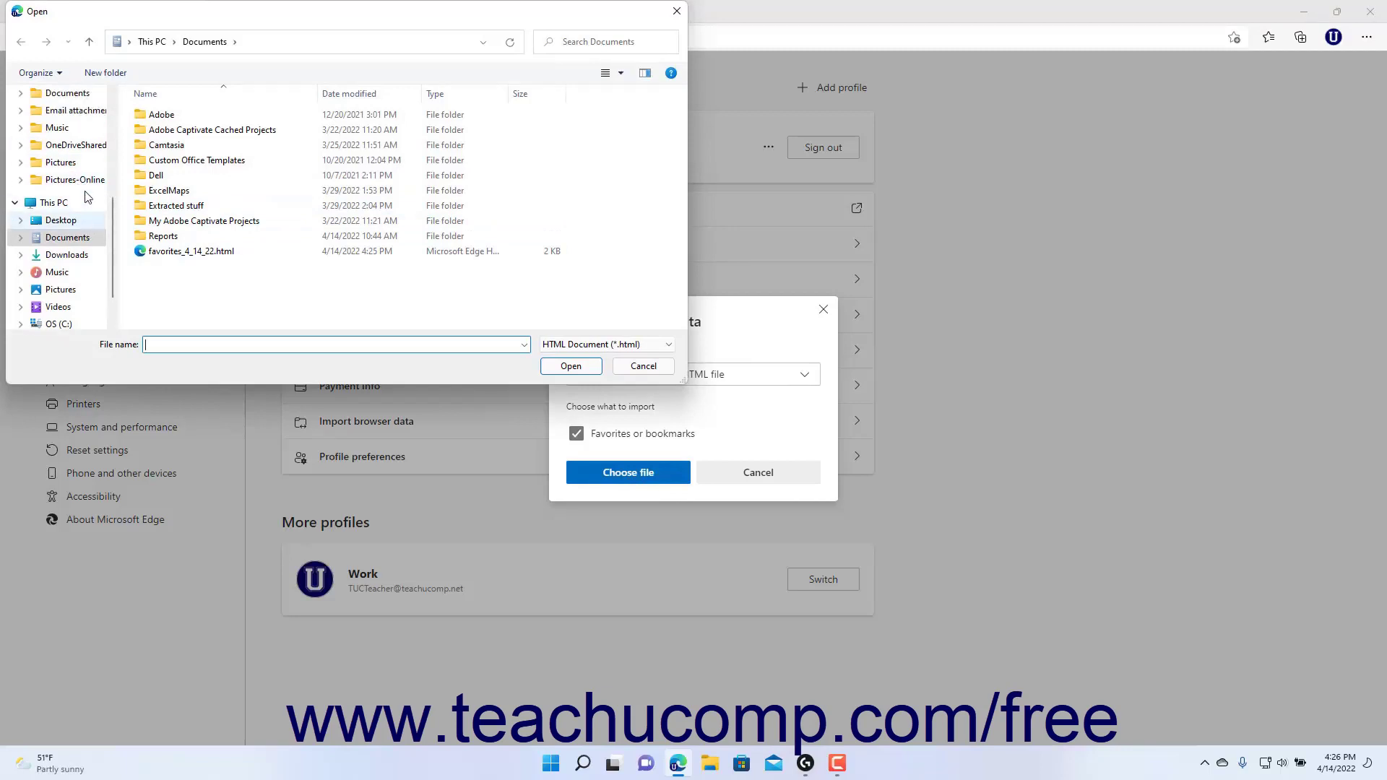
{"action": "left_click", "coordinate": [78, 95]}
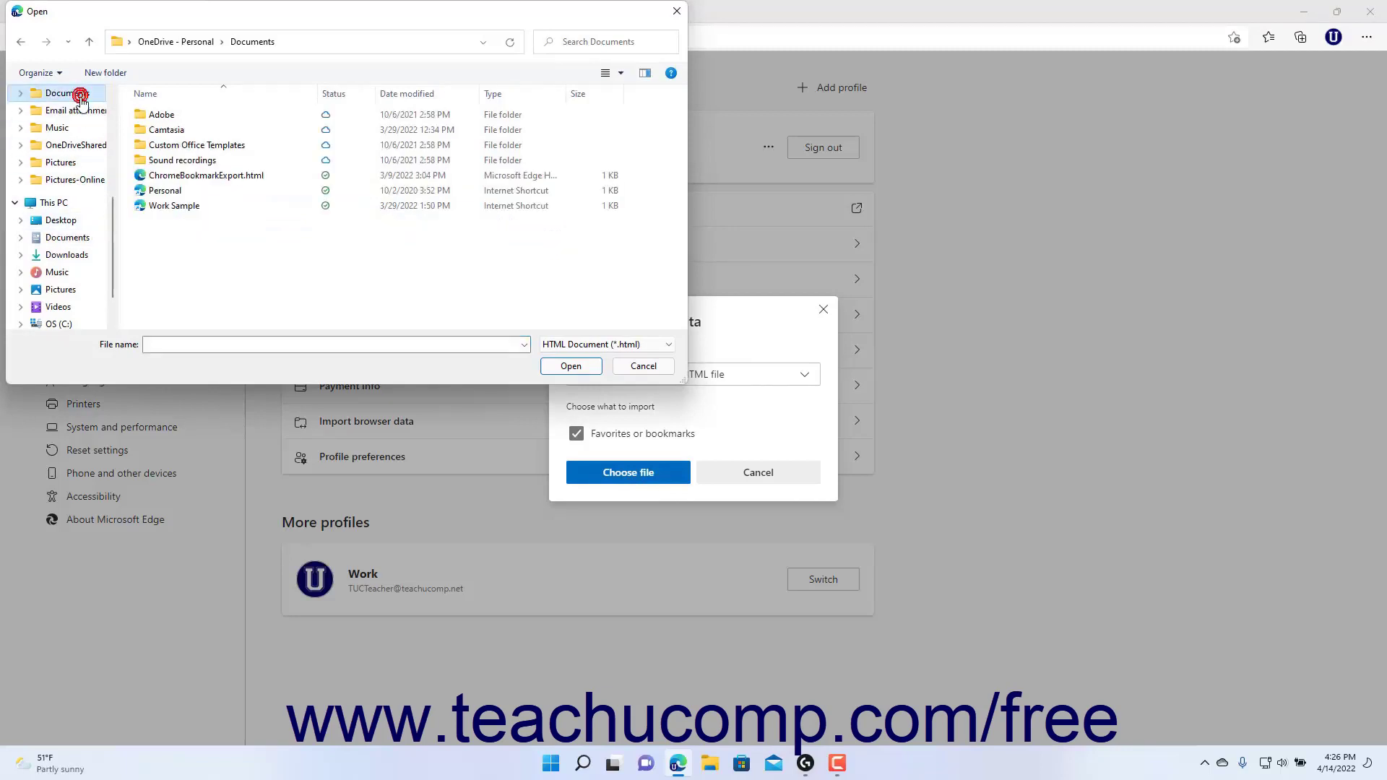
{"action": "left_click", "coordinate": [167, 177]}
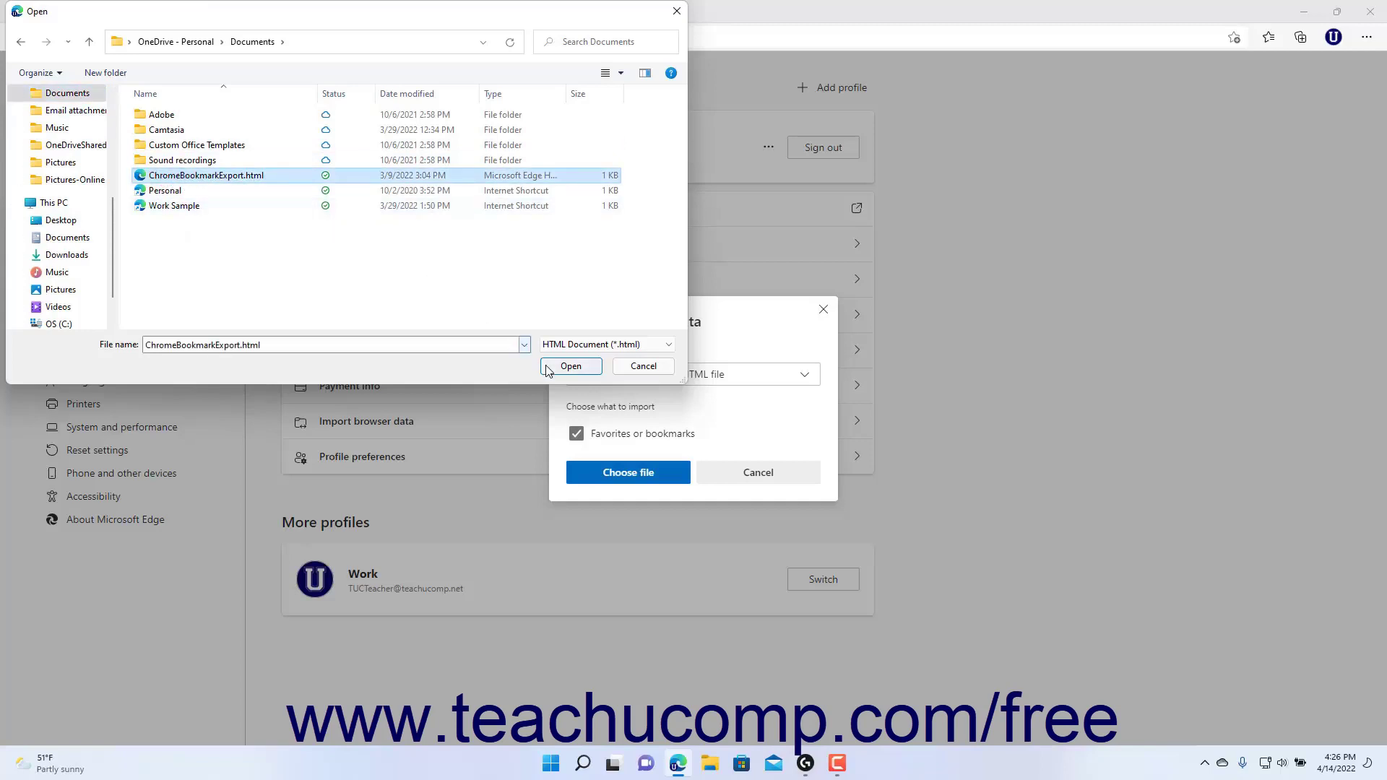
{"action": "left_click", "coordinate": [570, 366]}
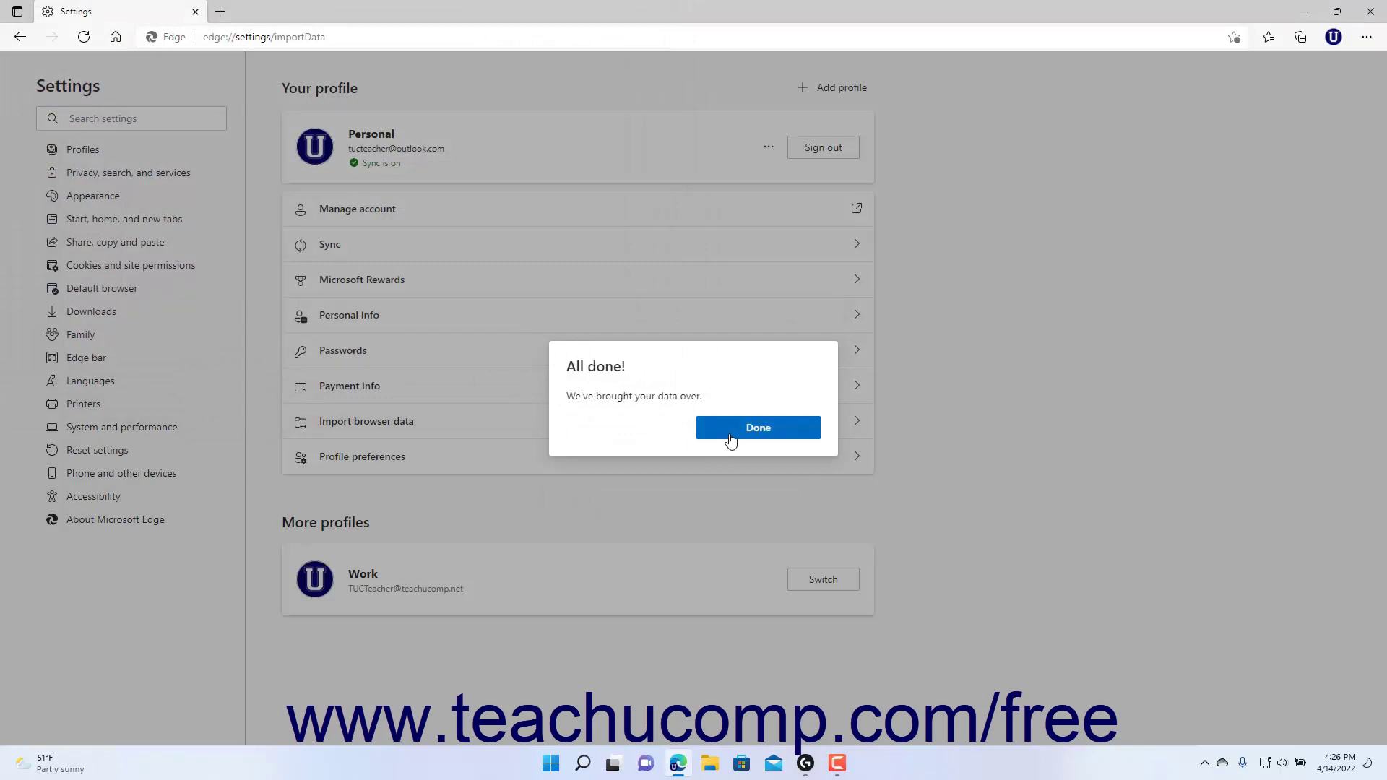
{"action": "left_click", "coordinate": [731, 441]}
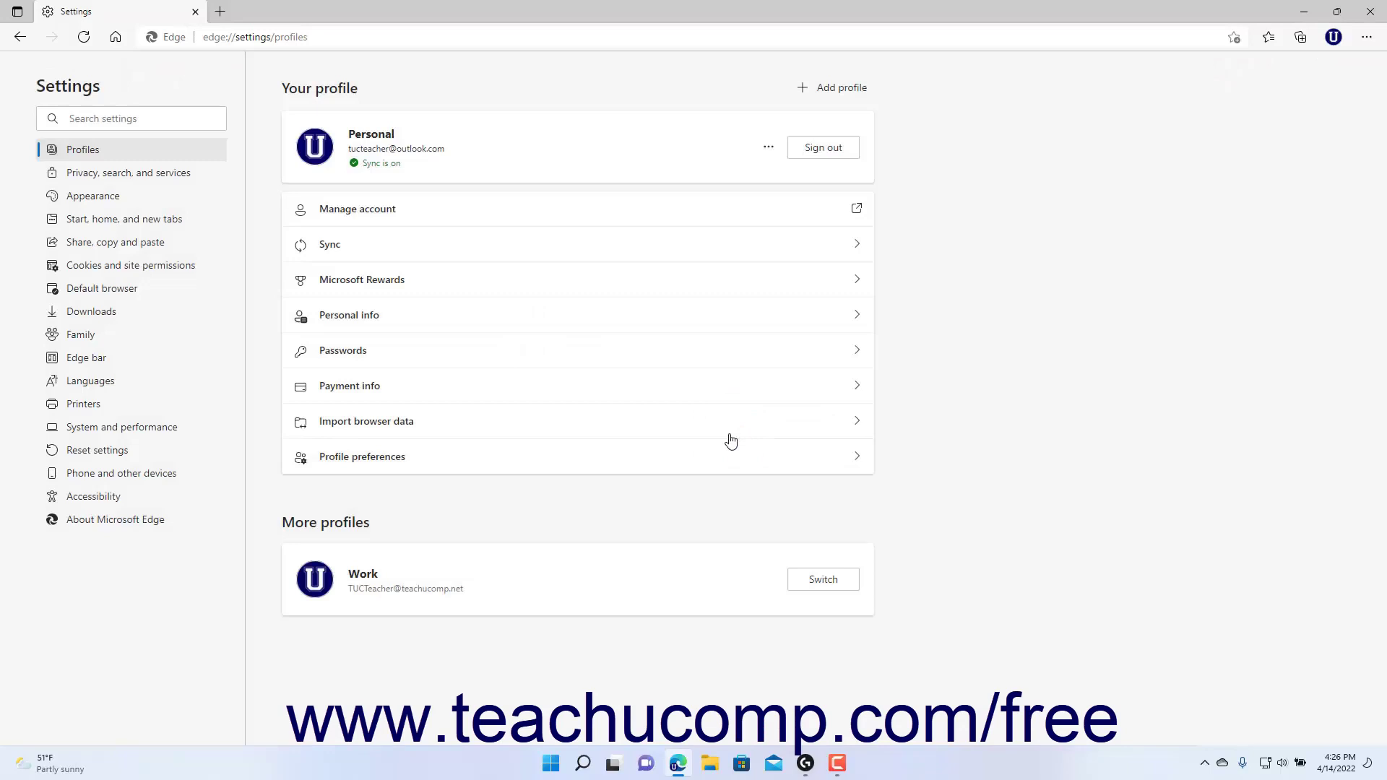
{"action": "left_click", "coordinate": [1269, 38]}
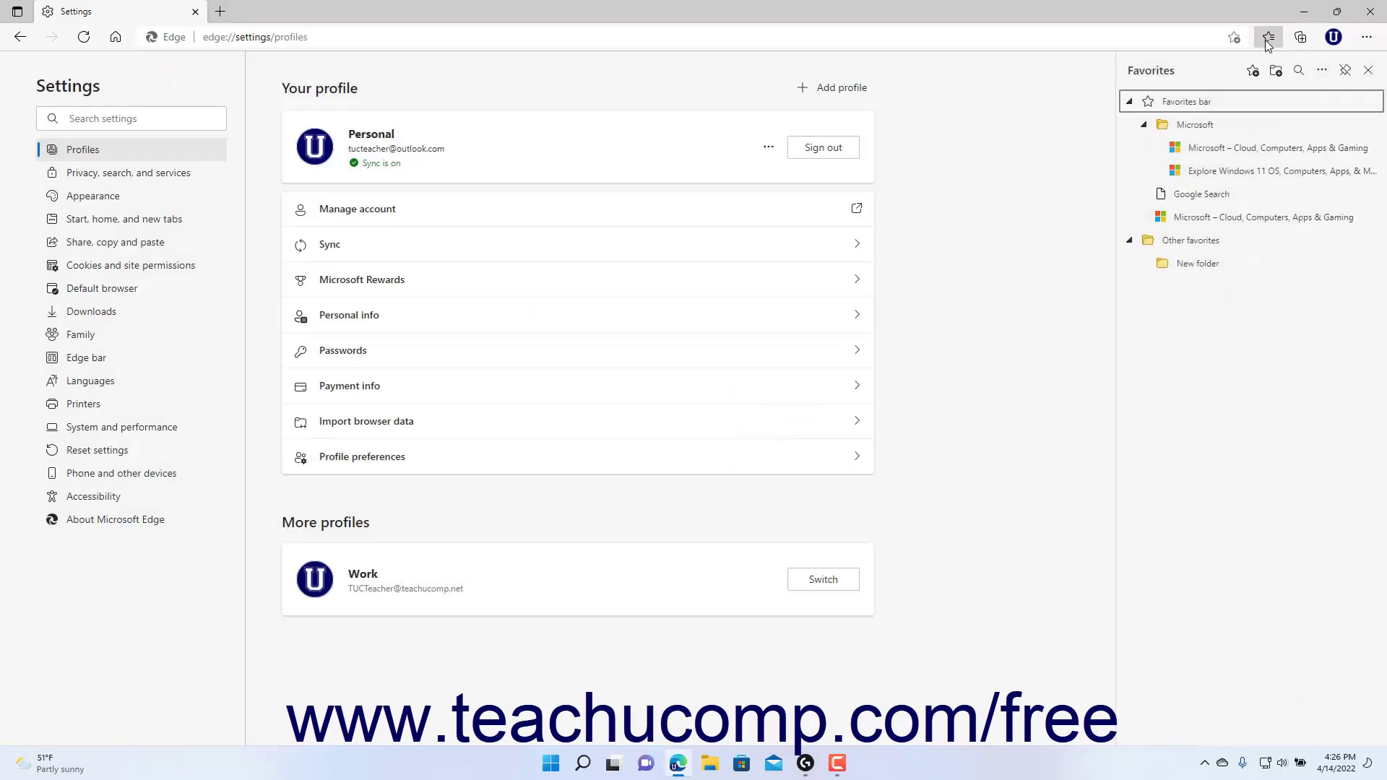